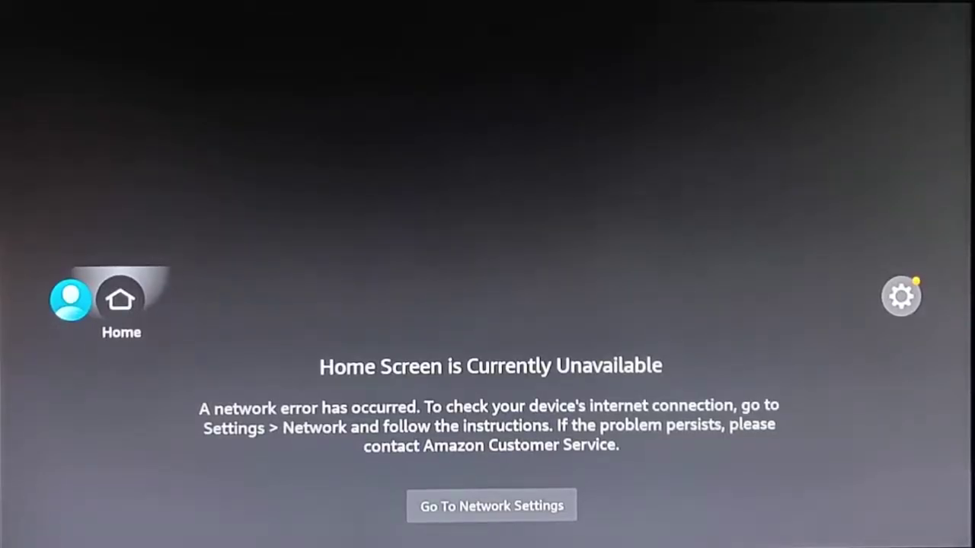
- Go from the error page to the Settings gear and into the settings grid, landing on Applications
key(Left)
key(Right)
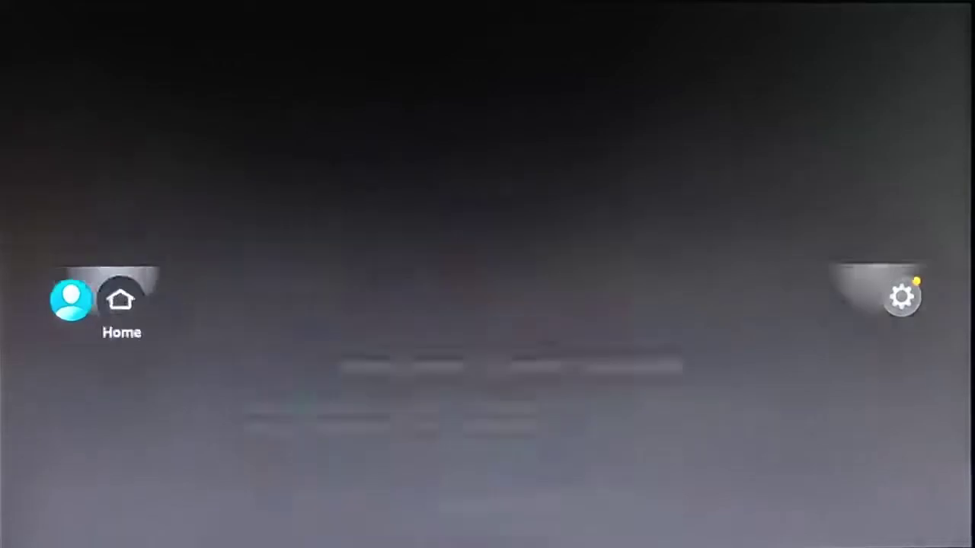
key(Left)
key(Left)
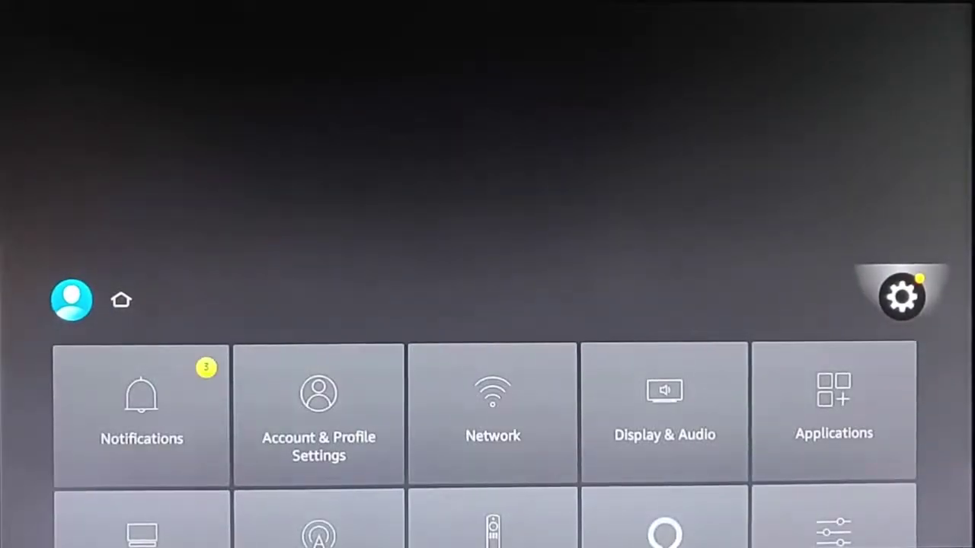
key(Left)
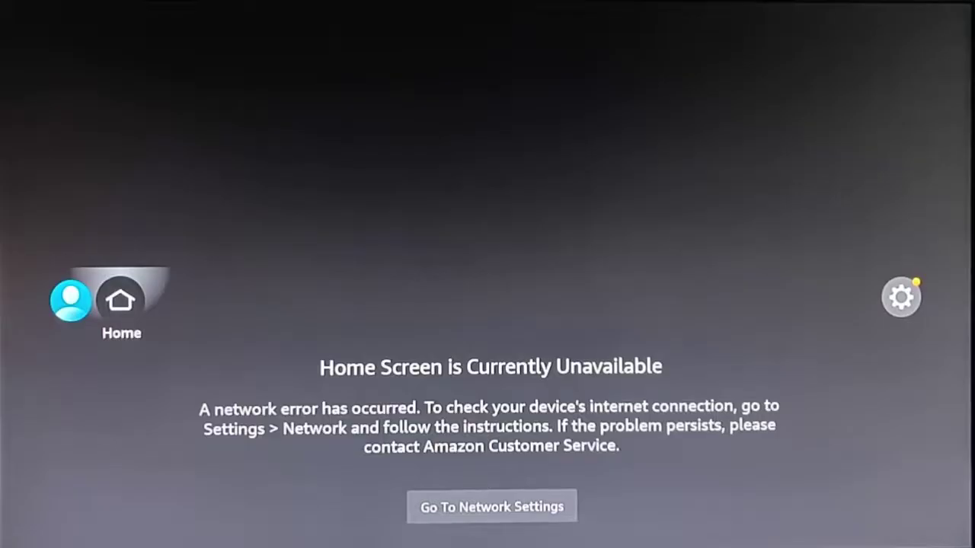
key(Right)
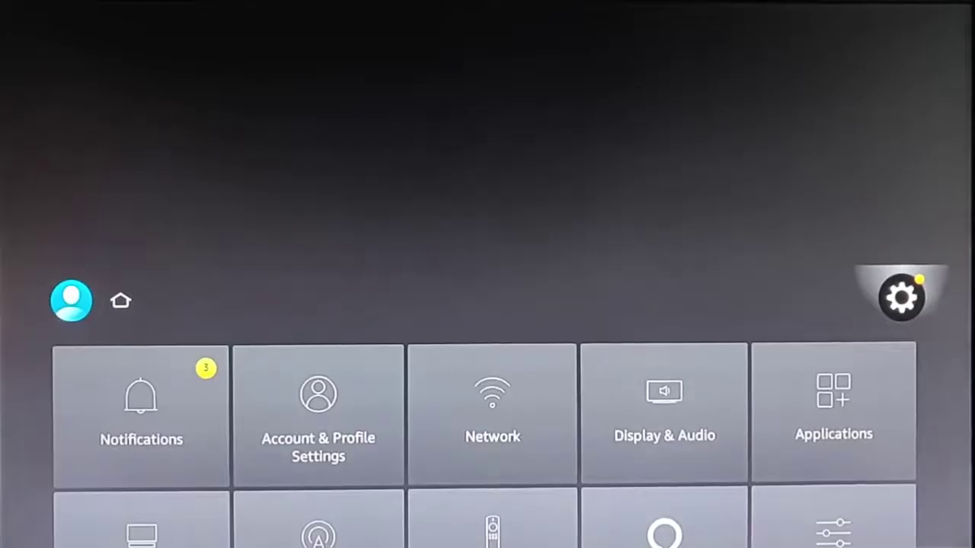
key(Down)
key(Right)
key(Right)
key(Right)
key(Right)
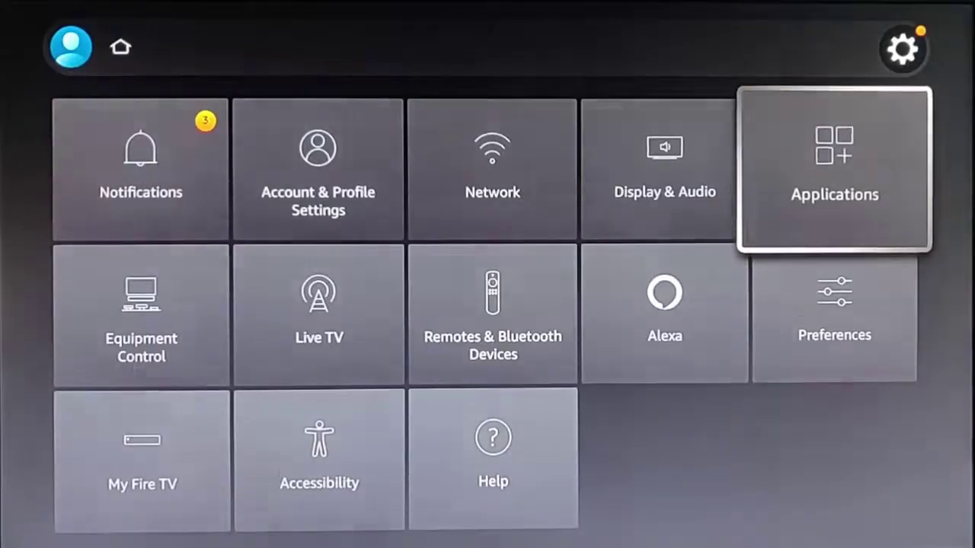
- Open Applications > Manage Installed Applications to list the installed apps
key(Return)
key(Down)
key(Down)
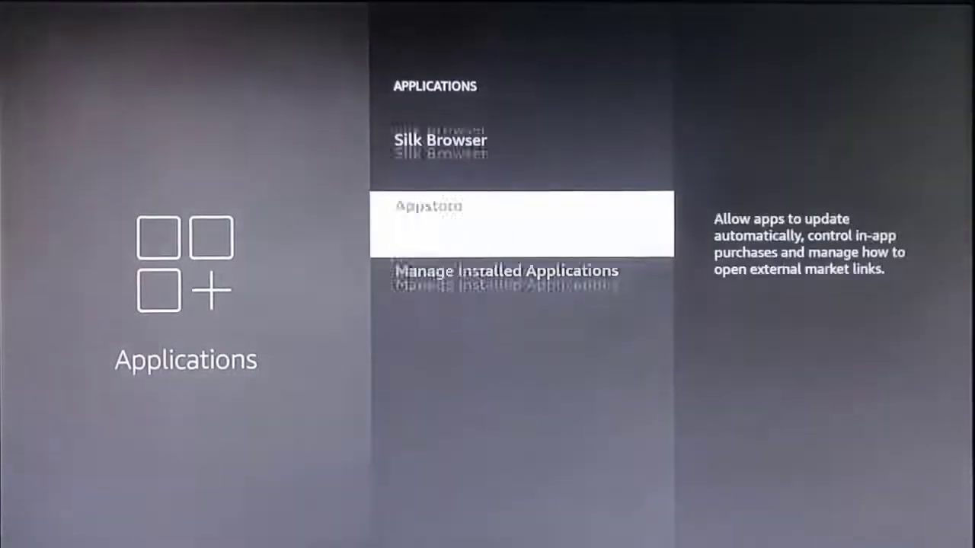
key(Down)
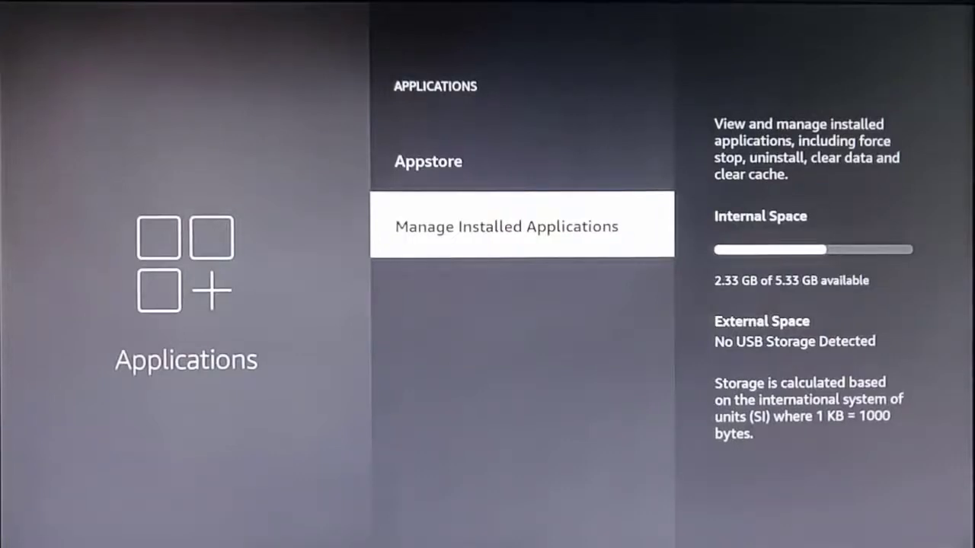
key(Return)
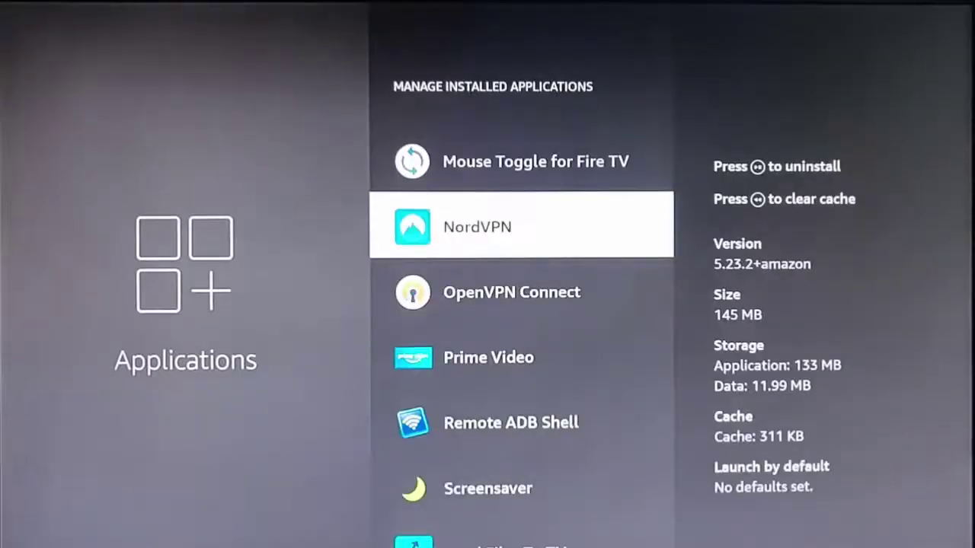
- Open NordVPN's application page and choose Launch application
key(Return)
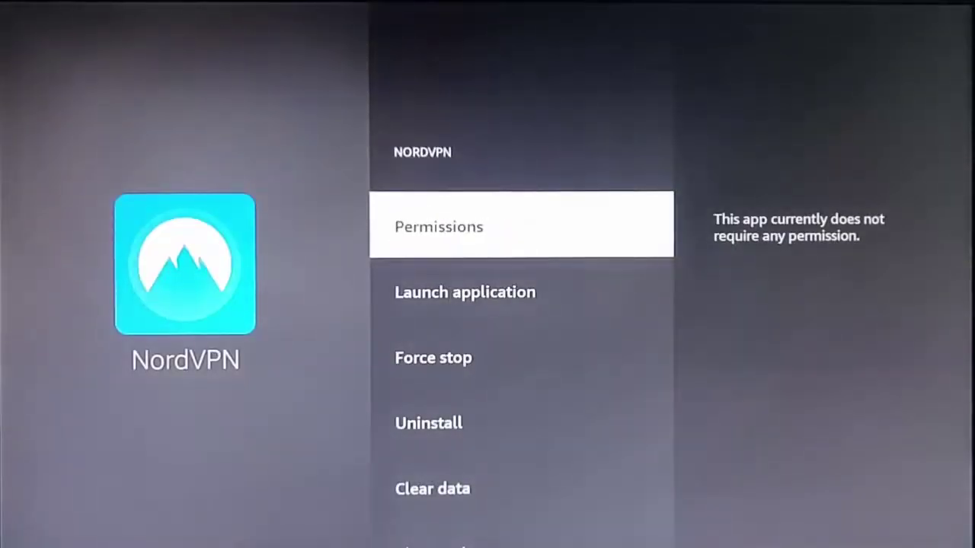
key(Down)
key(Down)
key(Up)
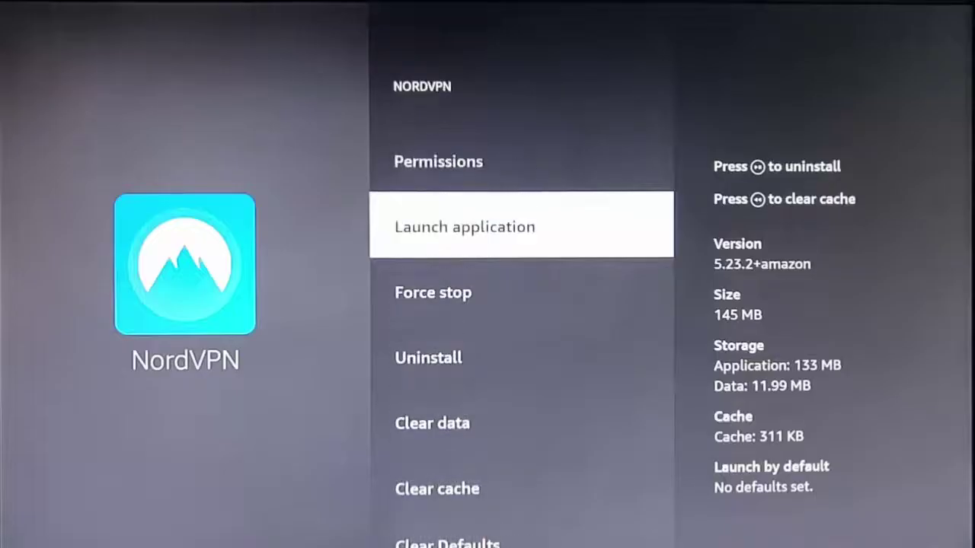
key(Return)
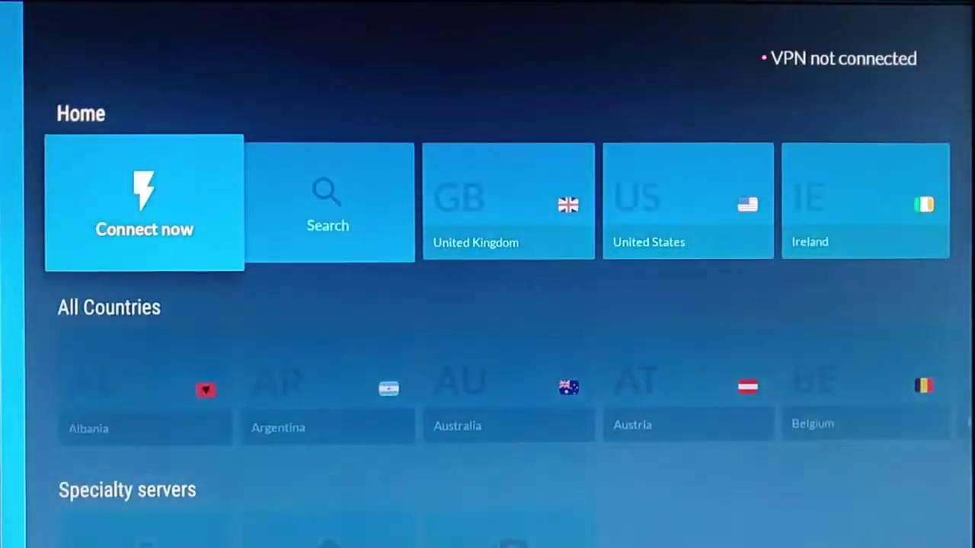
- Try NordVPN's quick Connect now, which fails with a no-internet message
key(Down)
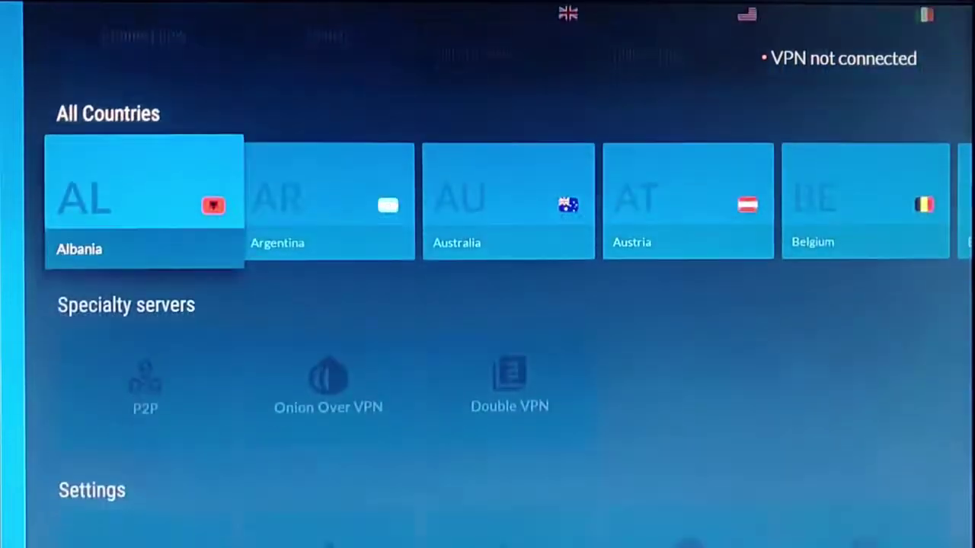
key(Up)
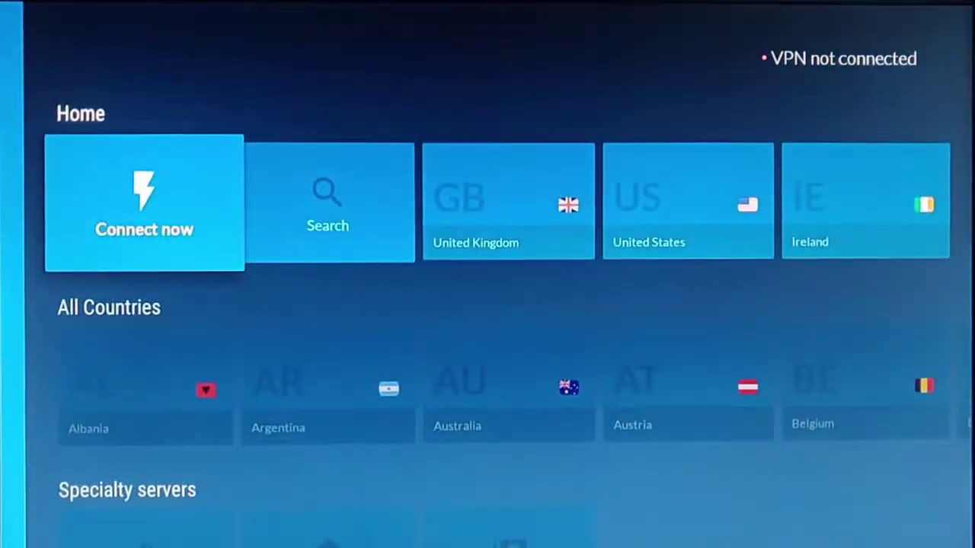
key(Return)
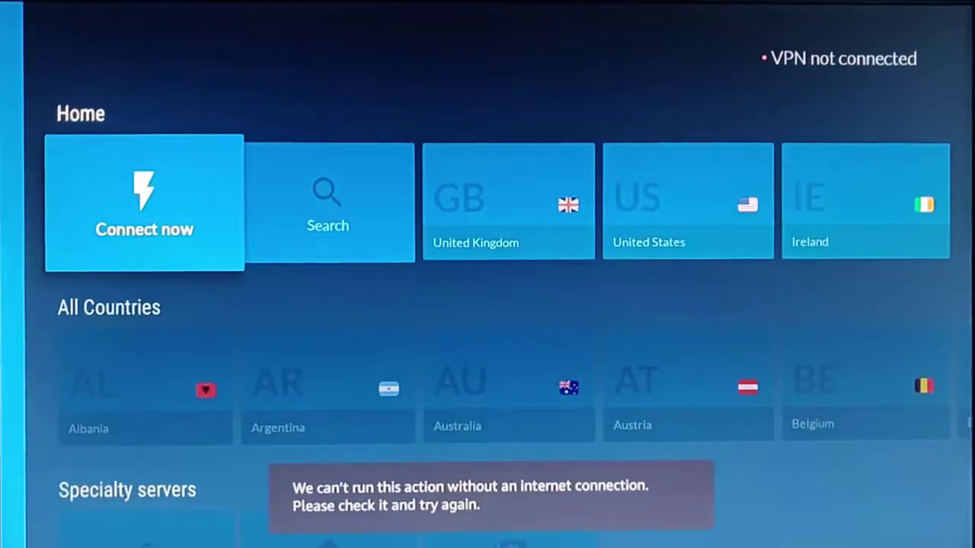
- Move from NordVPN's home row down to the Settings row's general settings entry
key(Right)
key(Left)
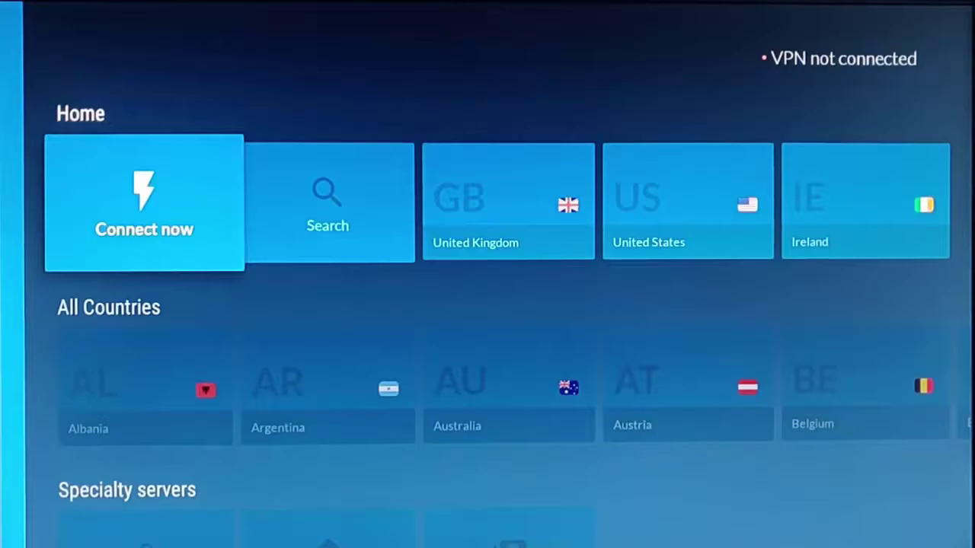
key(Down)
key(Down)
key(Down)
key(Right)
- Review NordVPN's general settings and Auto-connect 'When using Wi-Fi', then exit to the Fire TV home
key(Return)
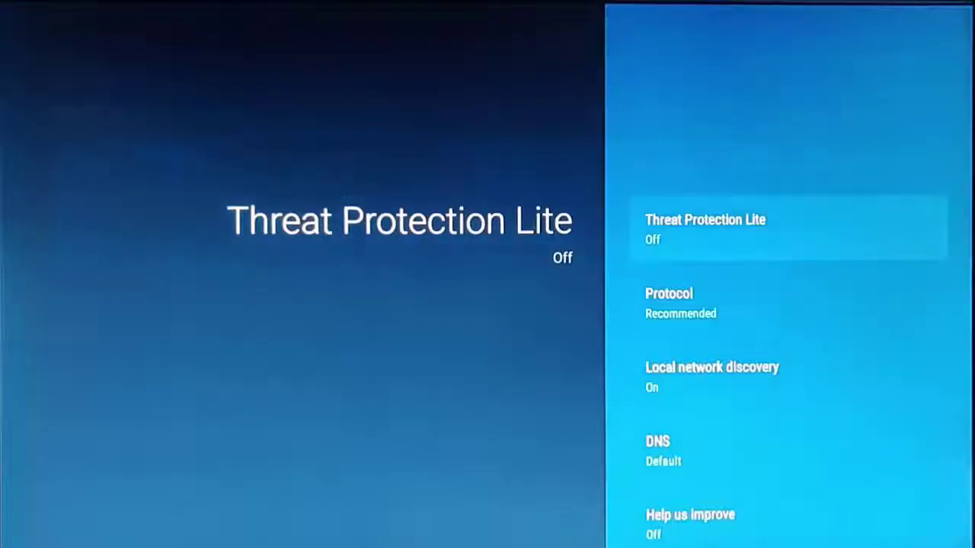
key(Down)
key(Down)
key(Down)
key(Escape)
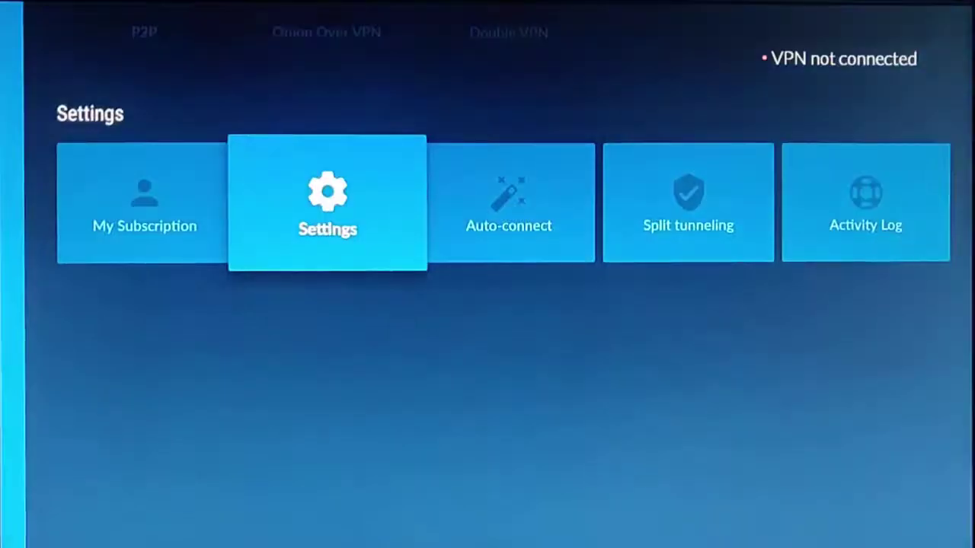
key(Right)
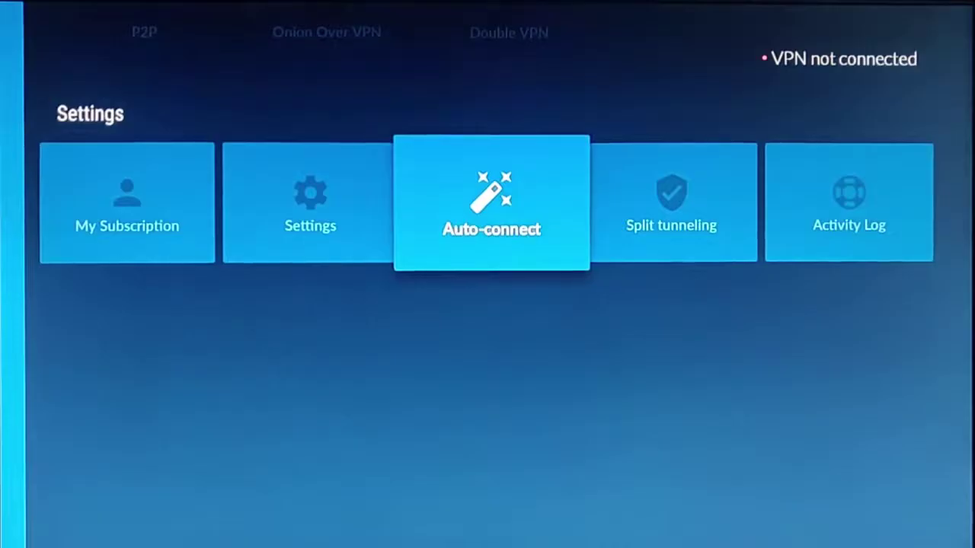
key(Return)
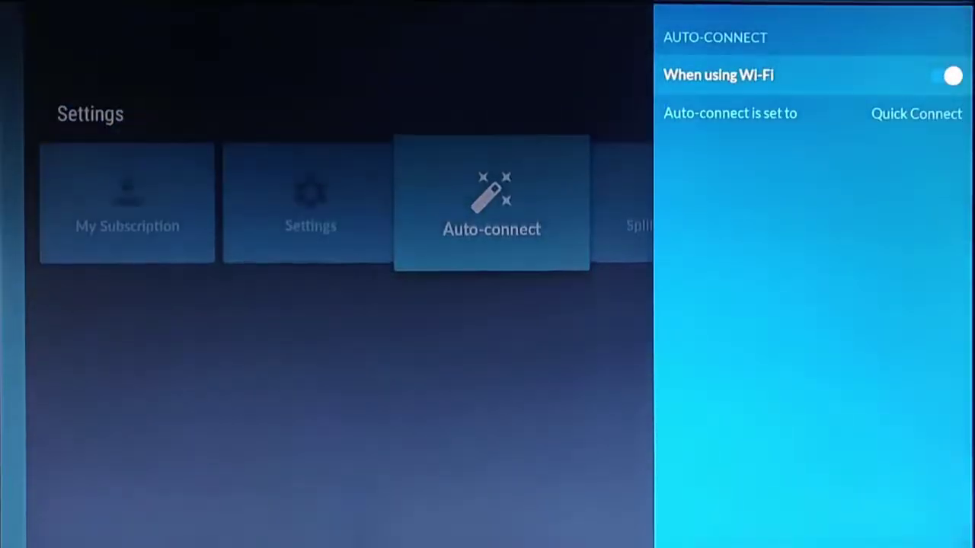
key(Escape)
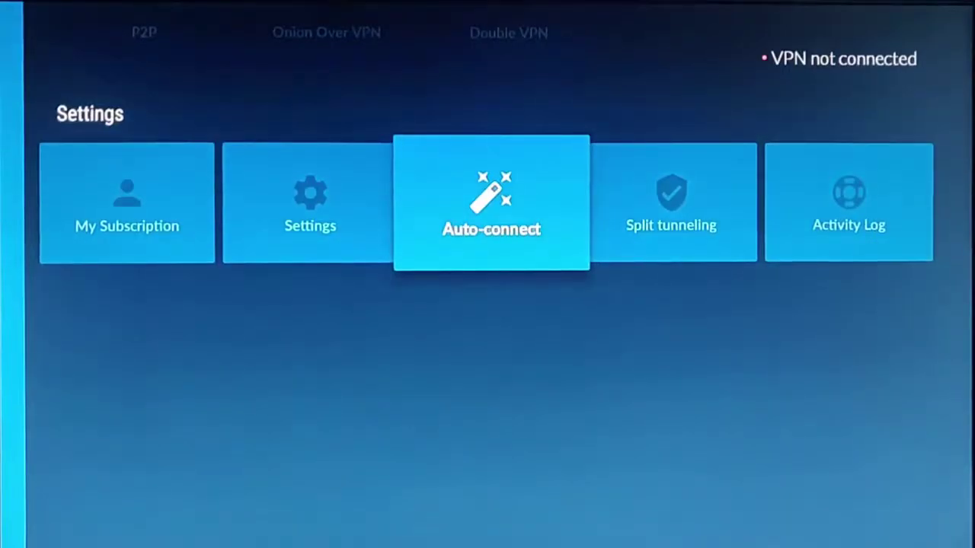
key(Home)
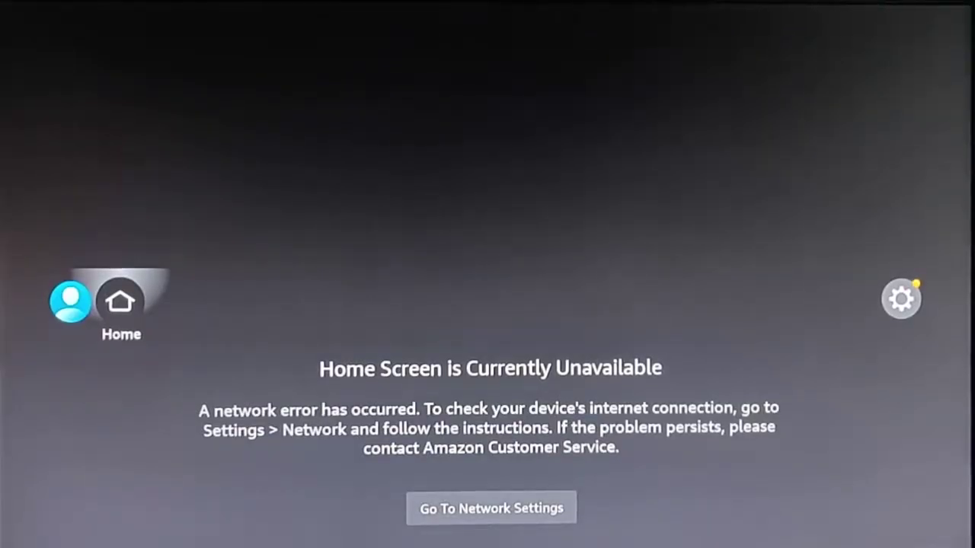
- Choose Go To Network Settings to see the saved home Wi-Fi with the device Disconnected
key(Down)
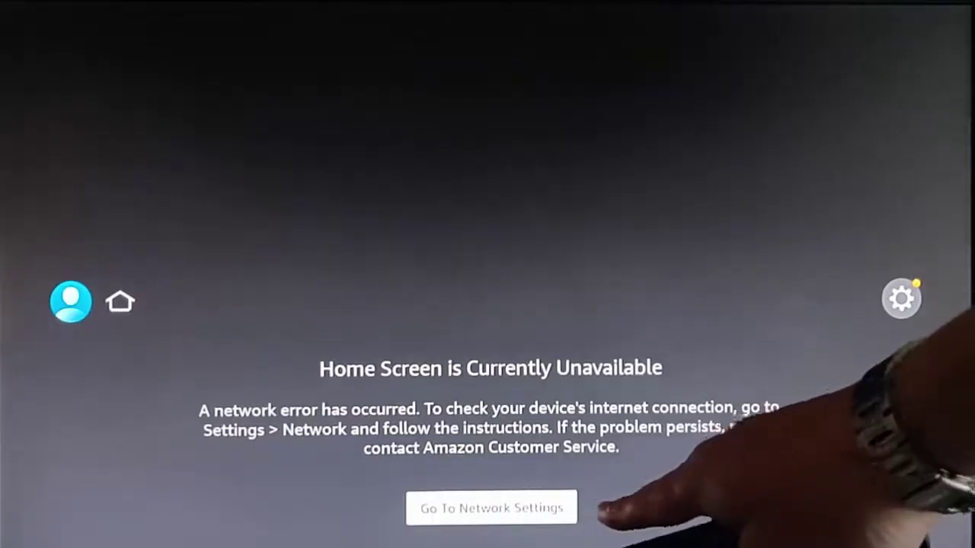
key(Return)
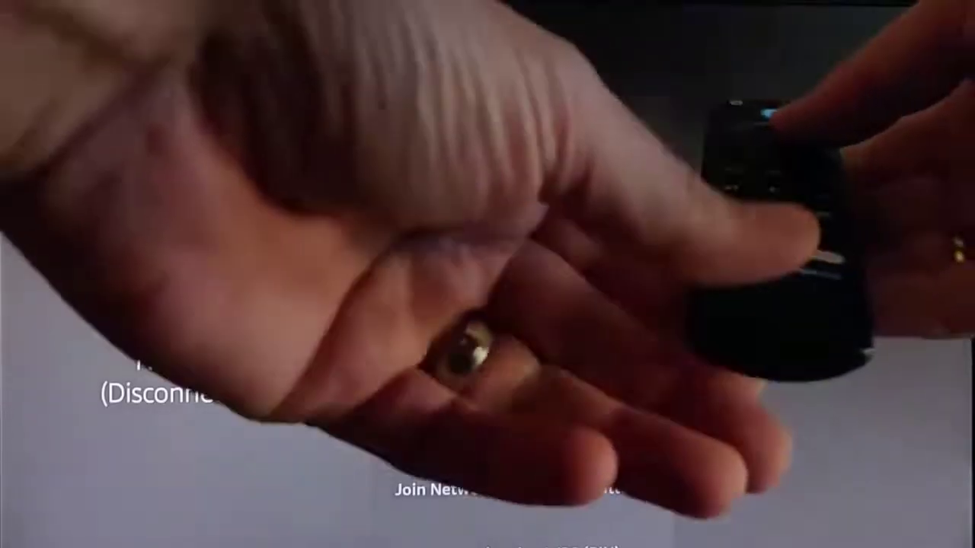
- Leave network settings for the home page and restart the Fire TV device
key(Home)
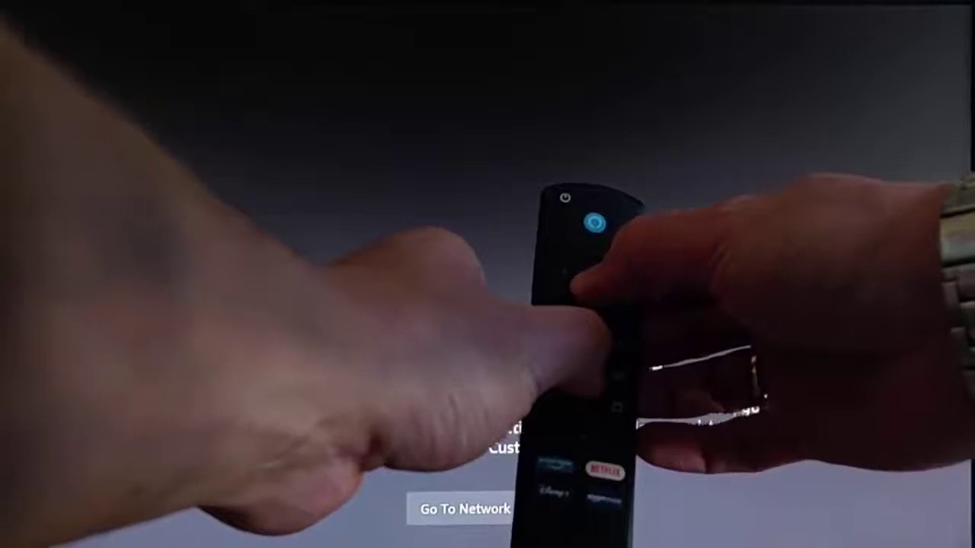
key(XF86PowerOff)
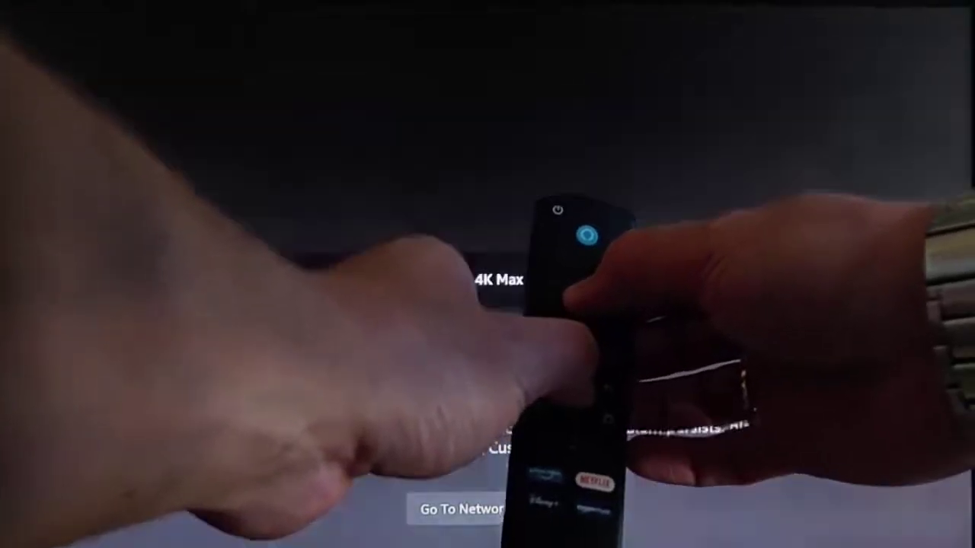